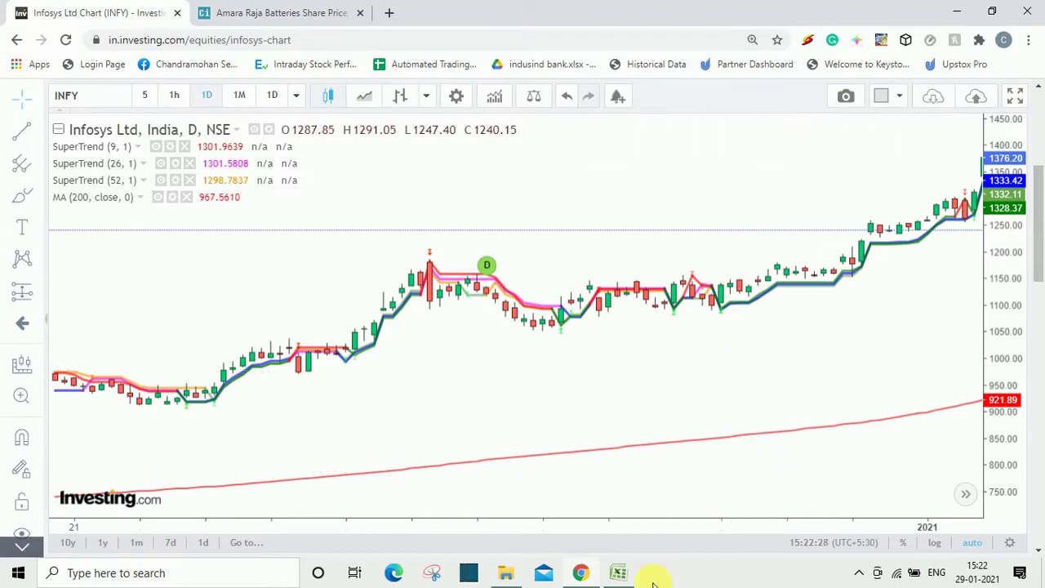
Switch to the Excel backtest workbook and inspect Total % for TCS, AMARAJABAT and ADANIENT plus the Intraday values in rows 2 and 8
{"action": "left_click", "coordinate": [618, 574]}
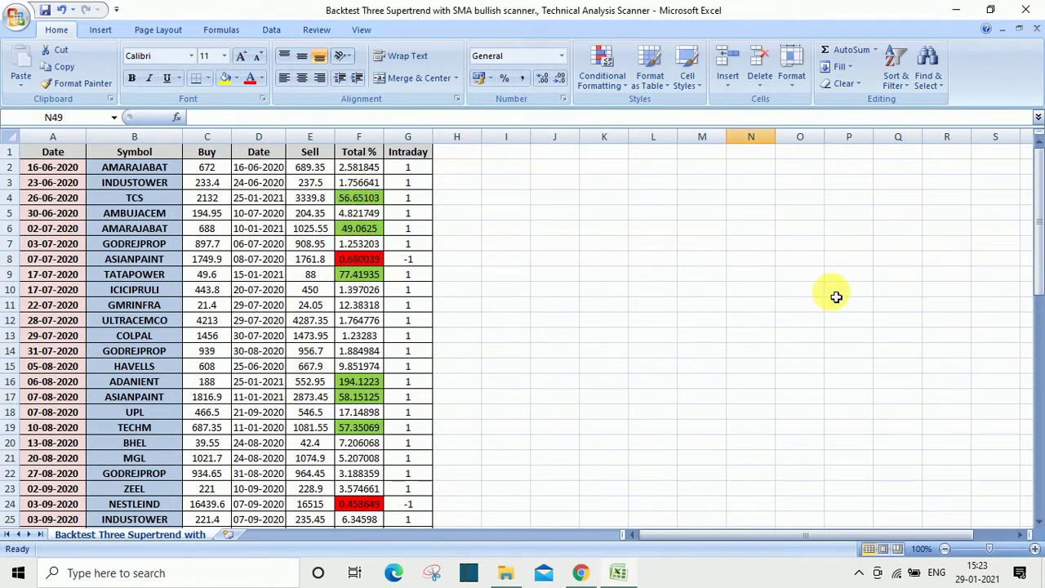
{"action": "left_click", "coordinate": [360, 200]}
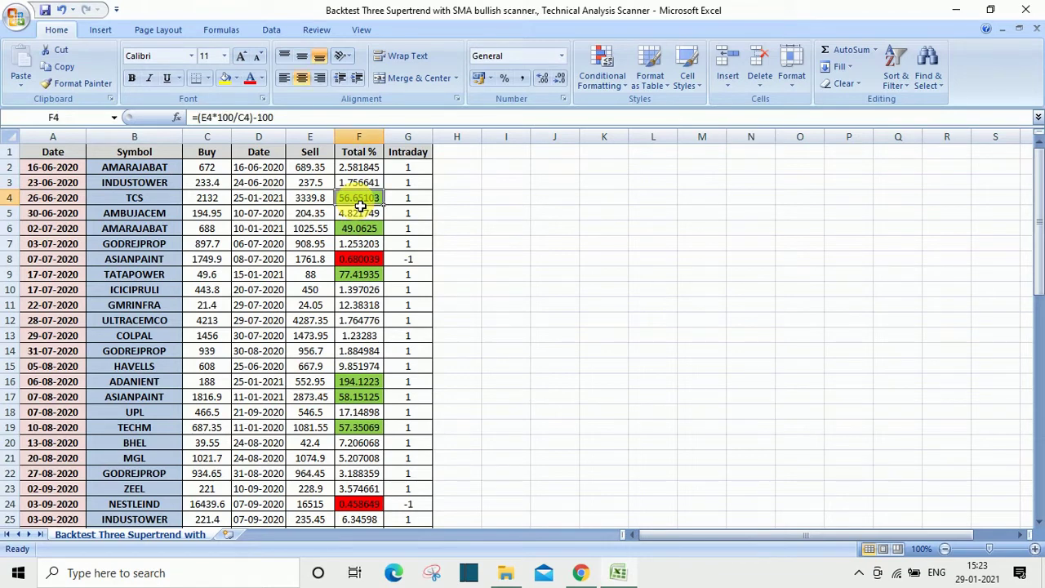
{"action": "left_click", "coordinate": [366, 232]}
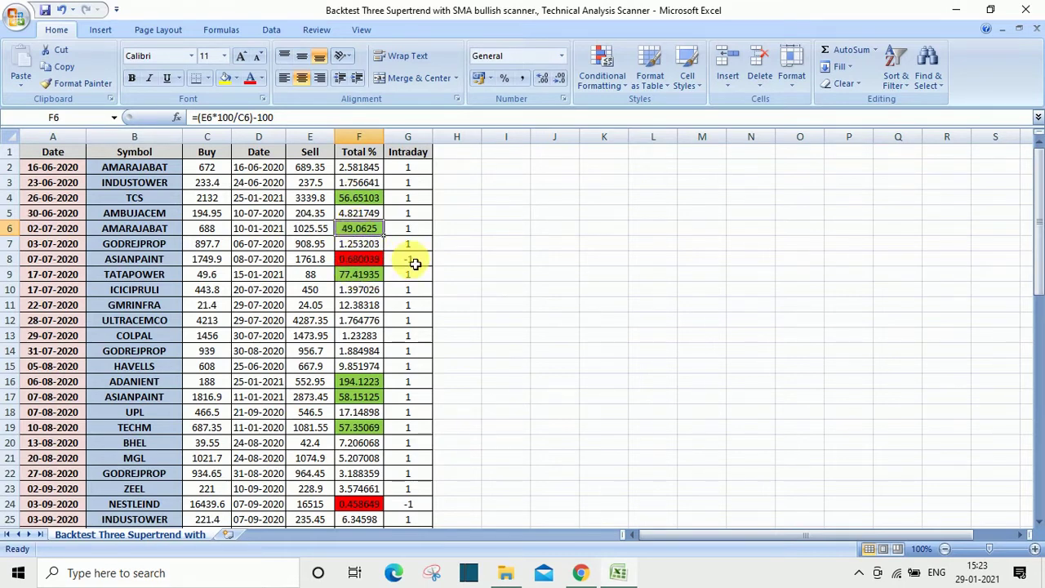
{"action": "left_click", "coordinate": [420, 168]}
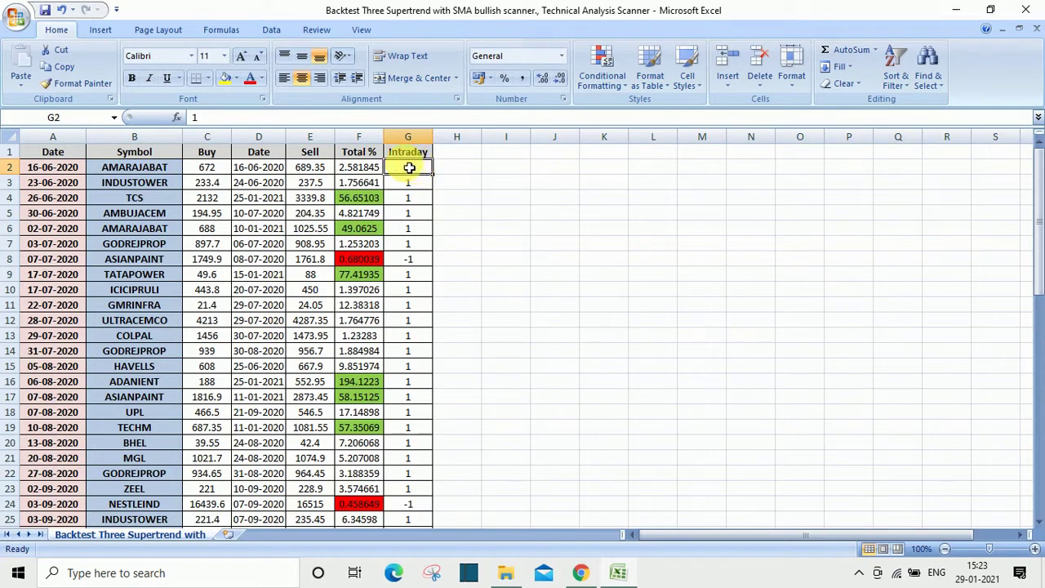
{"action": "left_click", "coordinate": [424, 261]}
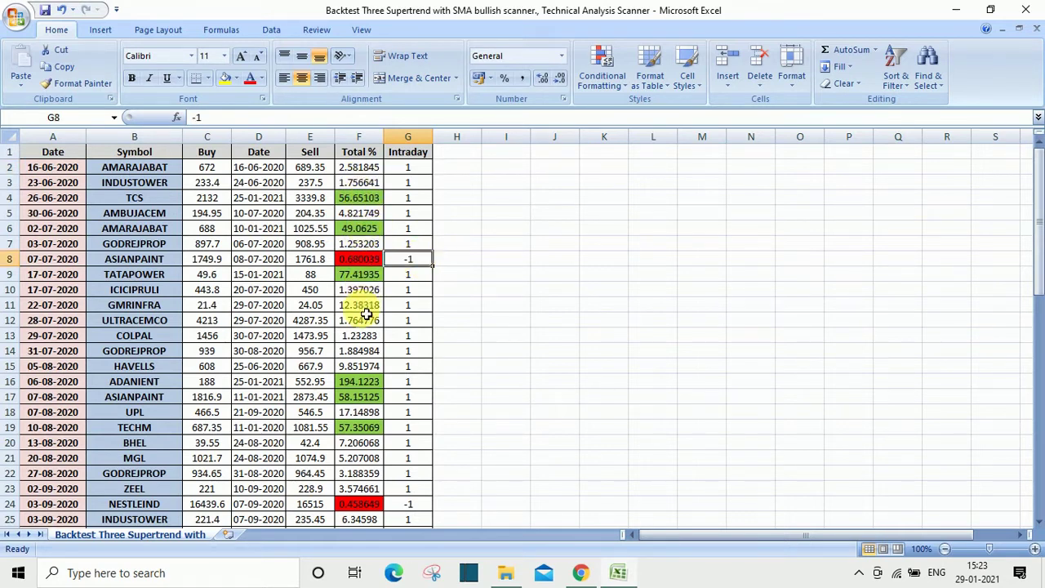
{"action": "left_click", "coordinate": [369, 383]}
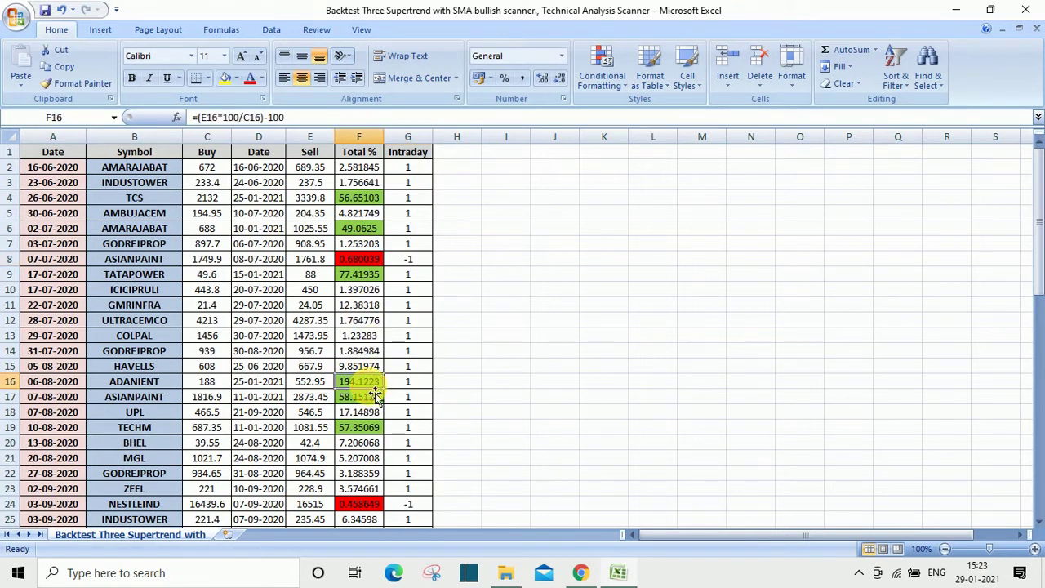
Examine the green-highlighted Total % results from ASIANPAINT in row 17 down to HDFCBANK in row 46
{"action": "left_click_drag", "start_coordinate": [1037, 289], "coordinate": [1040, 317]}
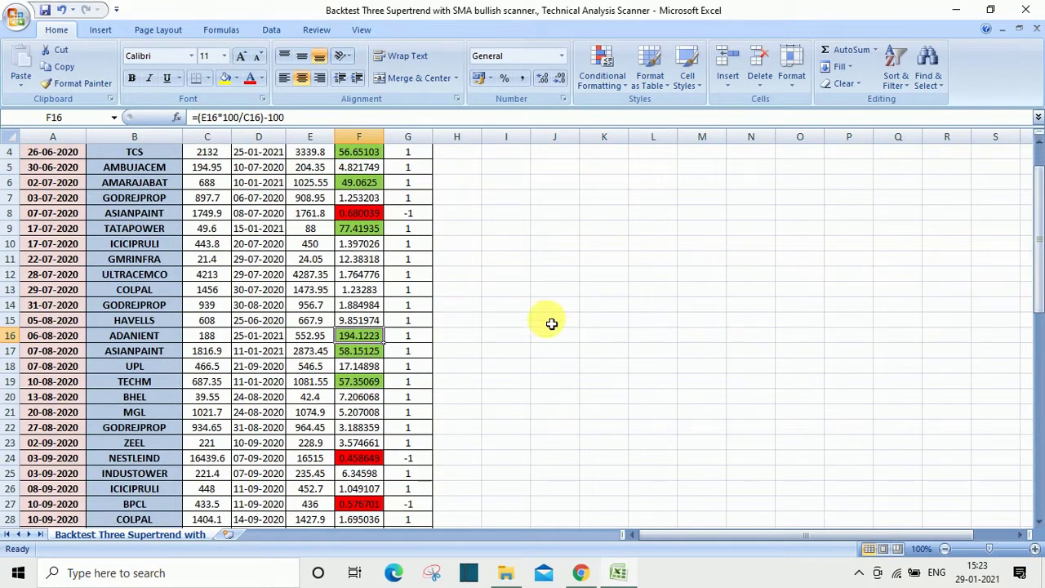
{"action": "left_click", "coordinate": [358, 353]}
{"action": "left_click", "coordinate": [380, 387]}
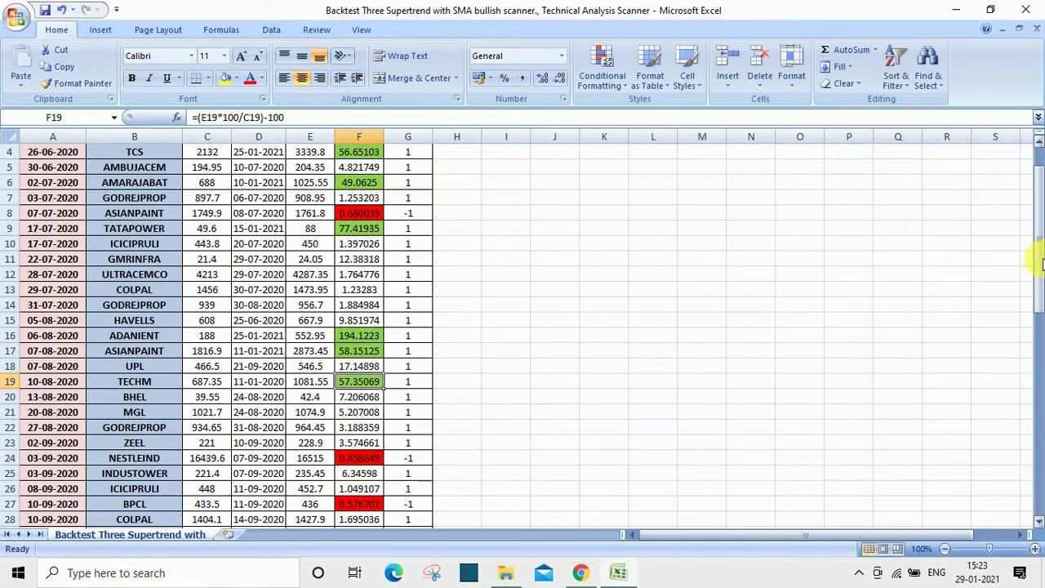
{"action": "left_click_drag", "start_coordinate": [1038, 257], "coordinate": [1038, 367]}
{"action": "left_click", "coordinate": [371, 429]}
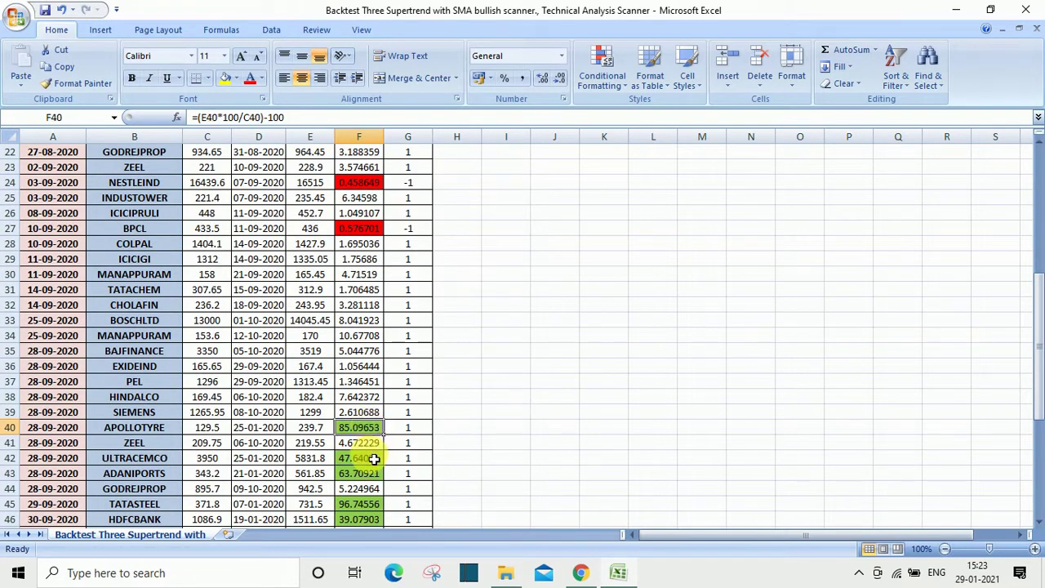
{"action": "left_click", "coordinate": [374, 462]}
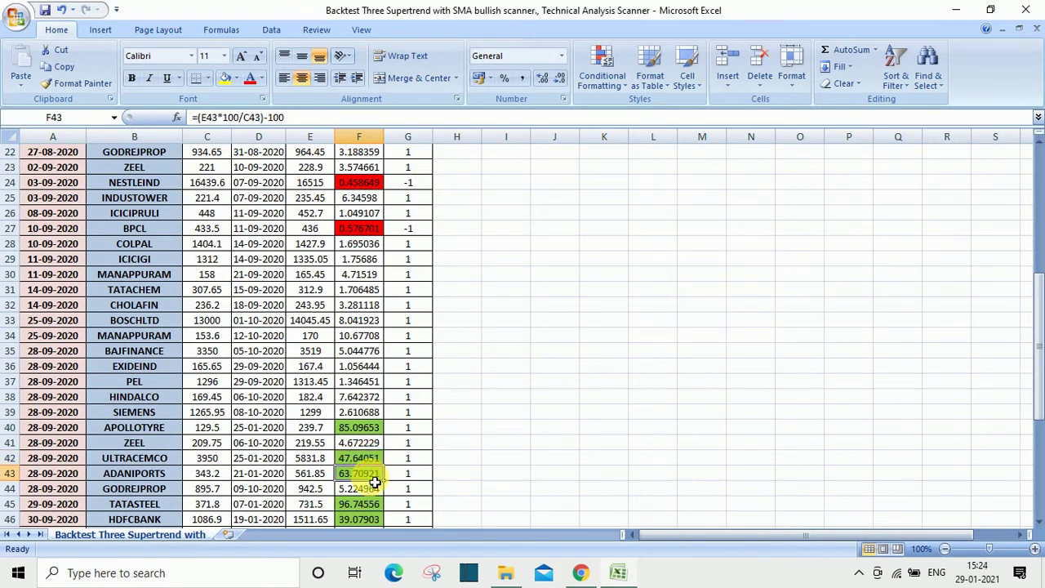
{"action": "left_click", "coordinate": [374, 479]}
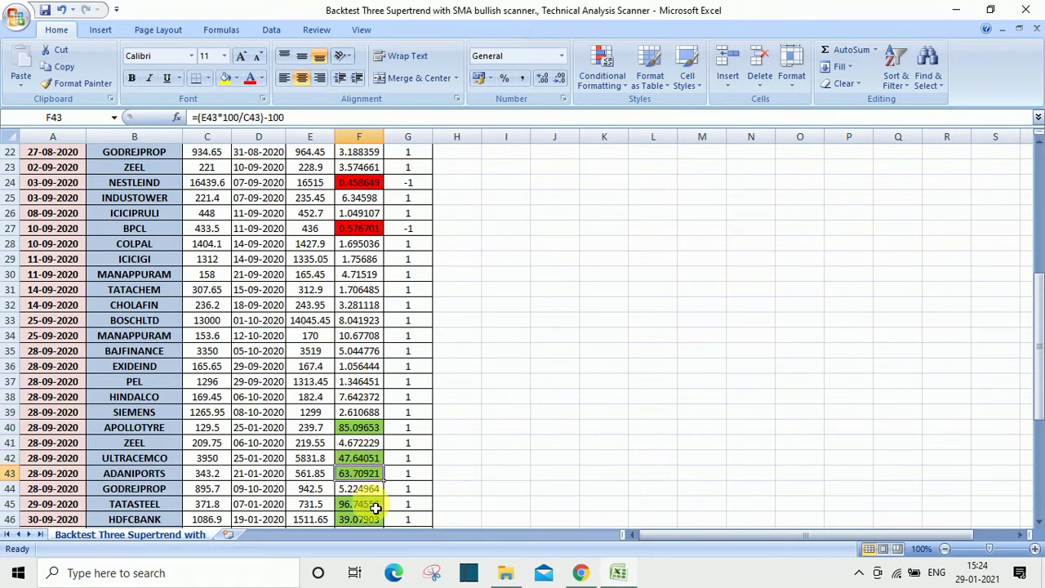
{"action": "left_click", "coordinate": [370, 520]}
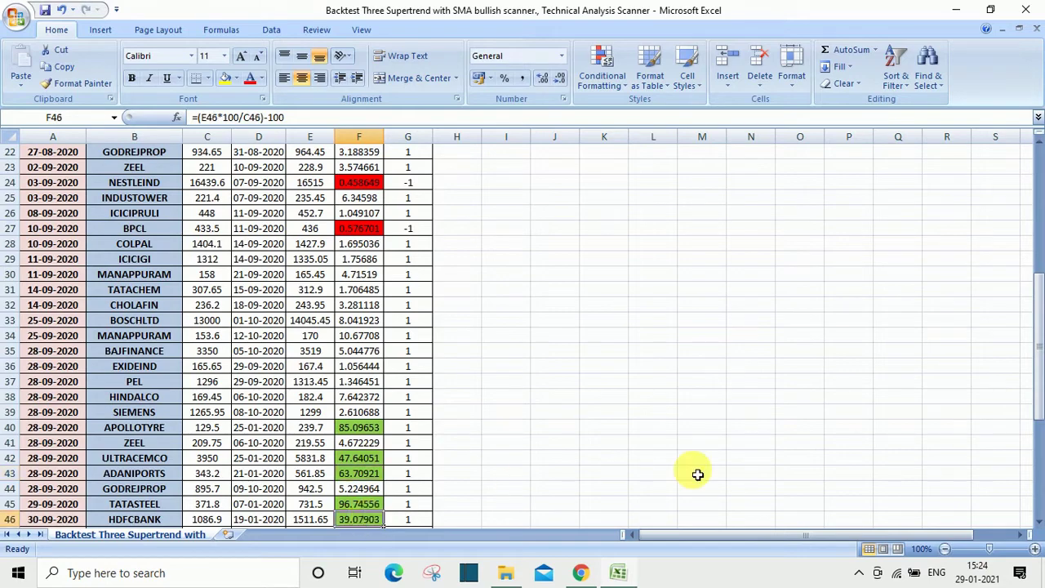
Review the remaining trades through HINDUNILVR and inspect the Total % summary formulas in F61 and F62
{"action": "left_click_drag", "start_coordinate": [1038, 399], "coordinate": [1038, 425]}
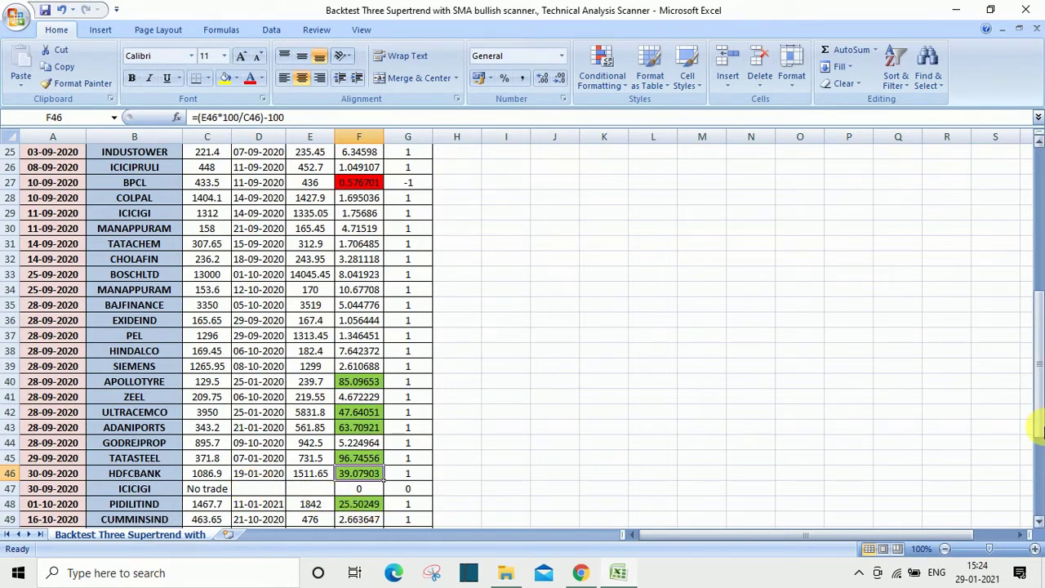
{"action": "left_click_drag", "start_coordinate": [1040, 407], "coordinate": [1040, 426]}
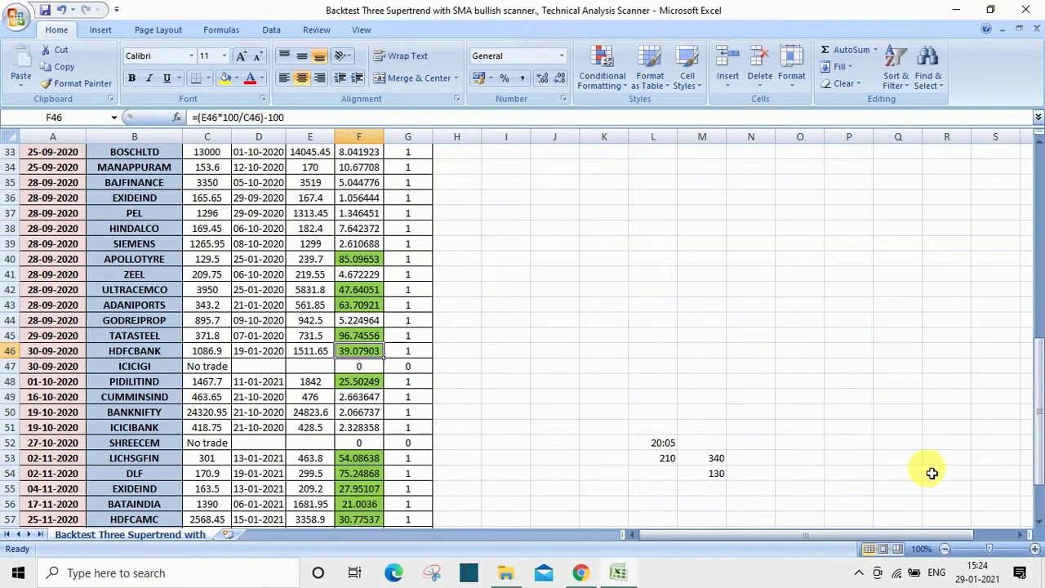
{"action": "left_click_drag", "start_coordinate": [1038, 452], "coordinate": [1041, 483]}
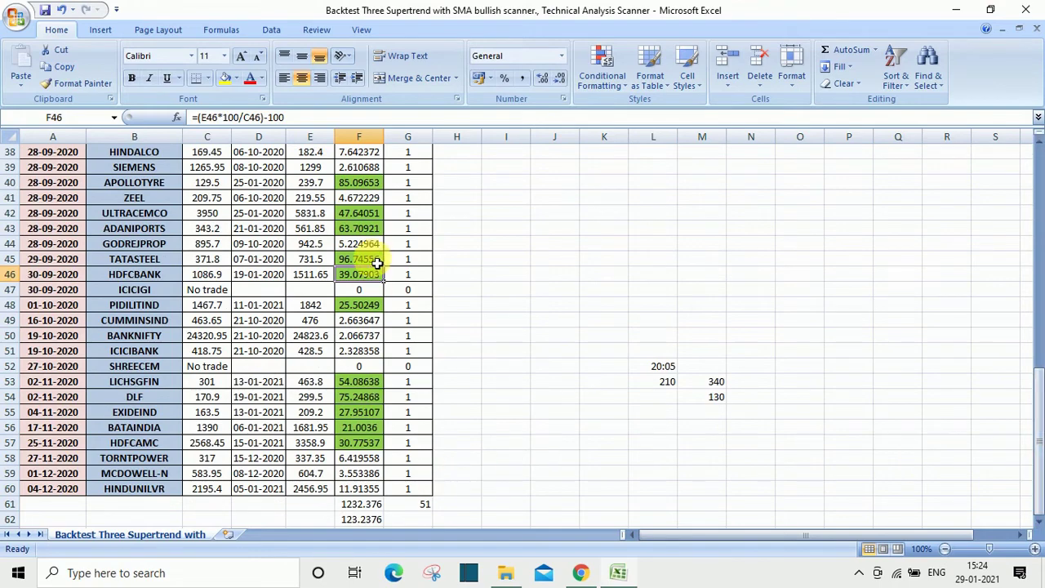
{"action": "mouse_move", "coordinate": [1038, 377]}
{"action": "left_mouse_down"}
{"action": "mouse_move", "coordinate": [1007, 154]}
{"action": "mouse_move", "coordinate": [1034, 292]}
{"action": "mouse_move", "coordinate": [1039, 392]}
{"action": "left_mouse_up"}
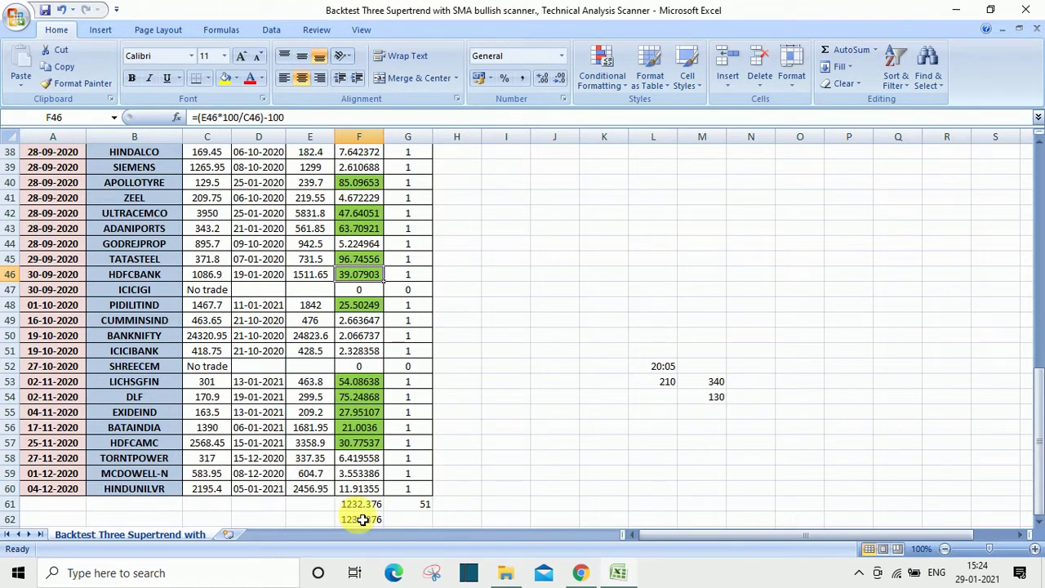
{"action": "left_click", "coordinate": [364, 511]}
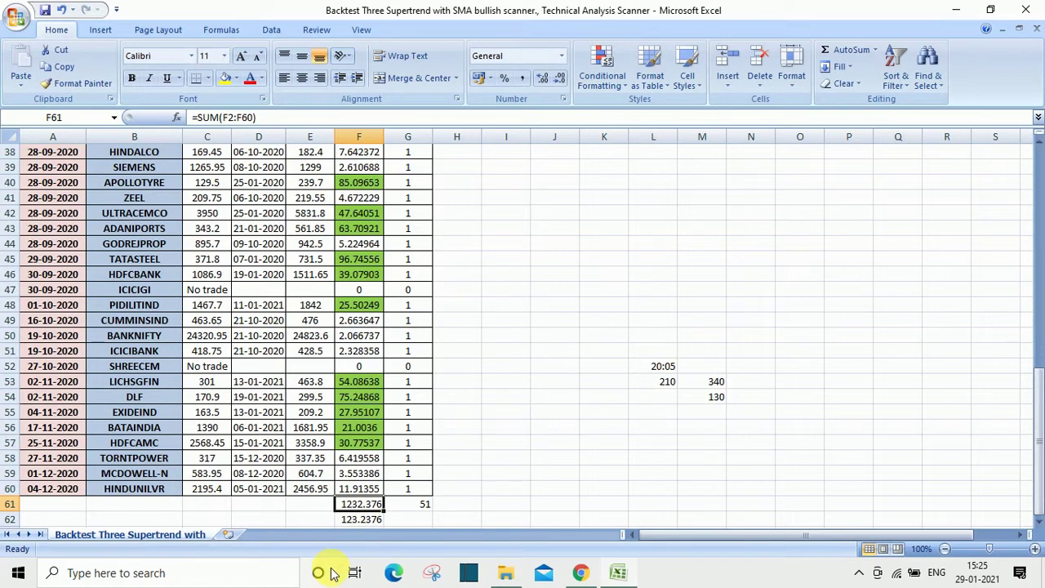
{"action": "left_click", "coordinate": [360, 520]}
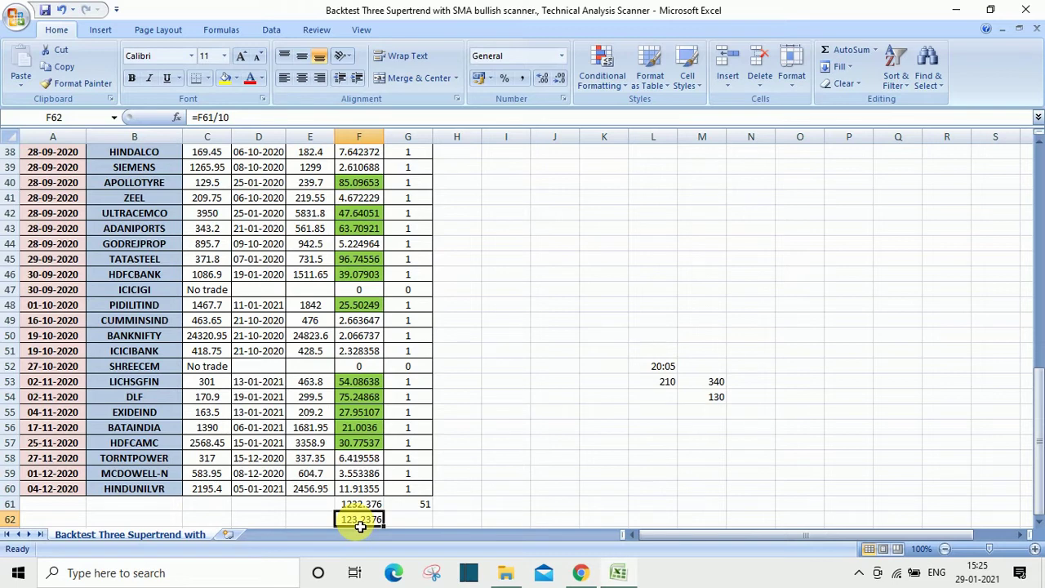
{"action": "left_click", "coordinate": [293, 521]}
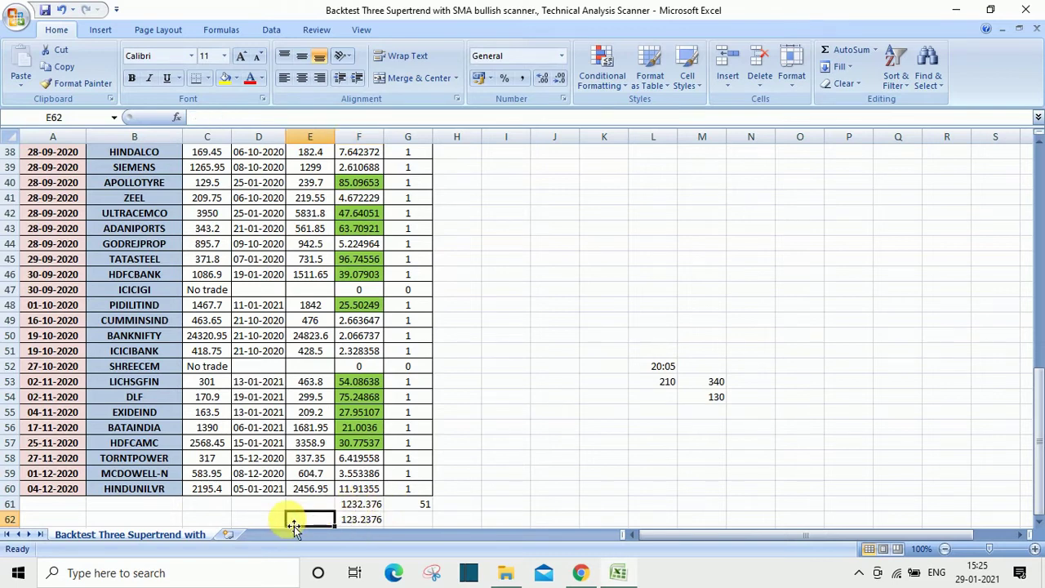
{"action": "left_click", "coordinate": [408, 520]}
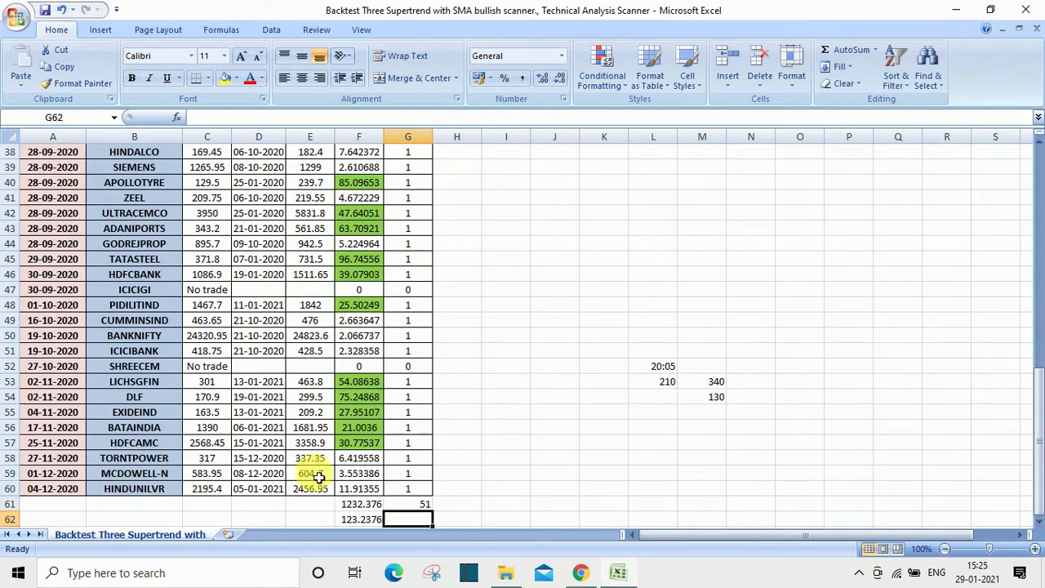
Look over the trade list from its first row again and inspect the Intraday sum formula in G61
{"action": "left_click", "coordinate": [1038, 140]}
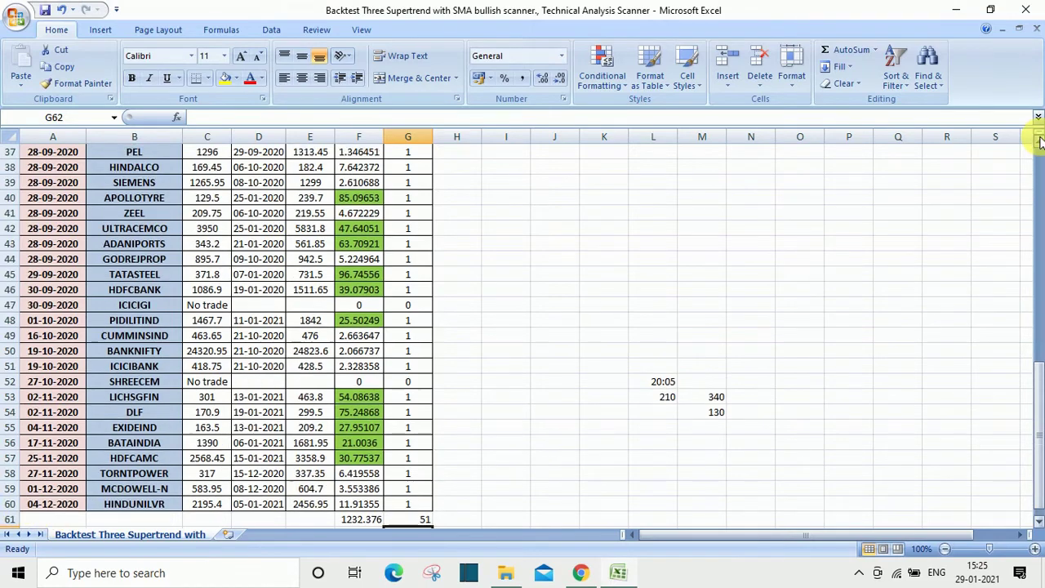
{"action": "left_click_drag", "start_coordinate": [1041, 367], "coordinate": [1035, 159]}
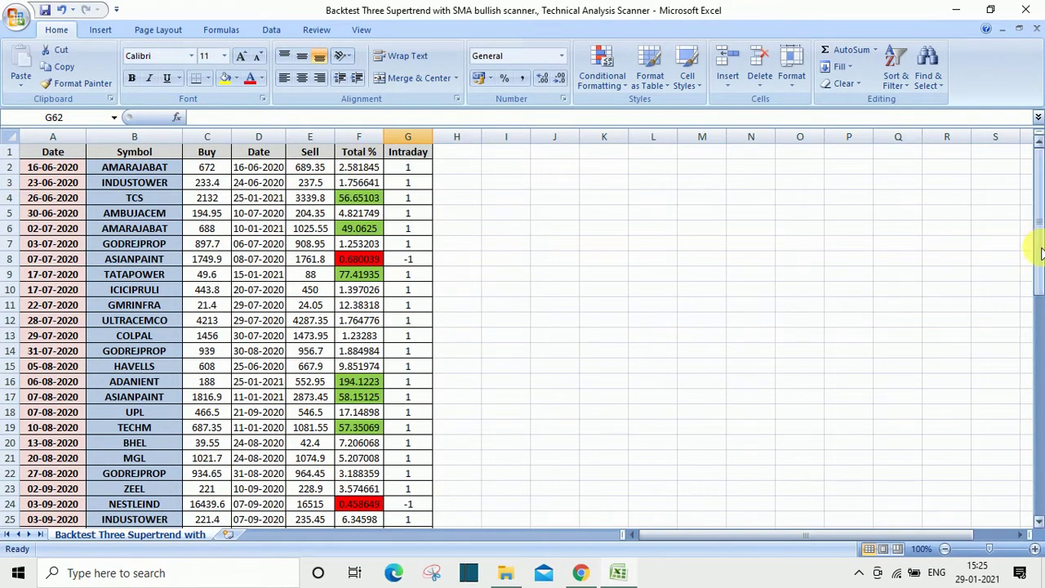
{"action": "left_click_drag", "start_coordinate": [1039, 249], "coordinate": [1041, 491]}
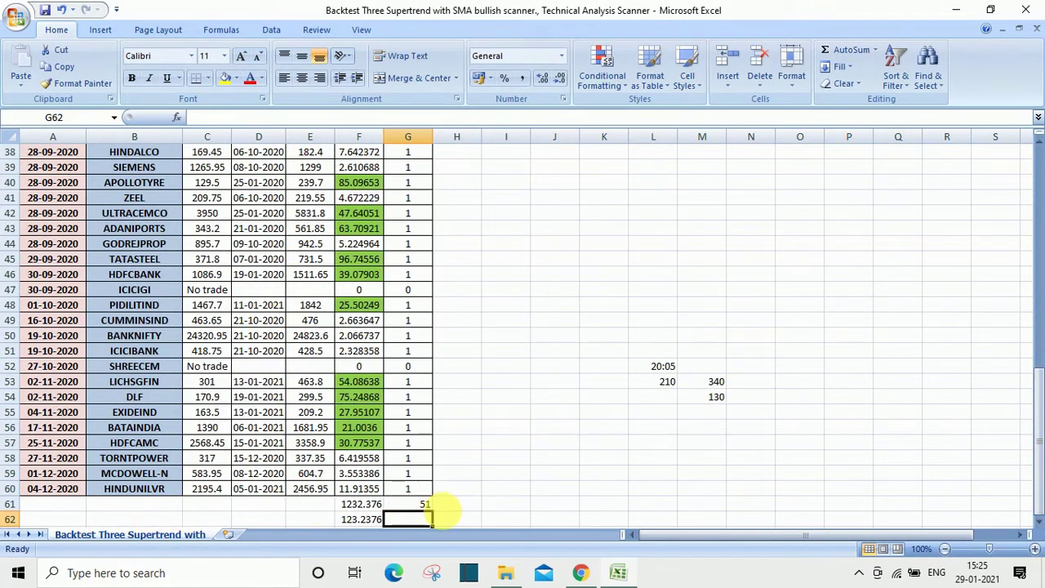
{"action": "left_click", "coordinate": [435, 508]}
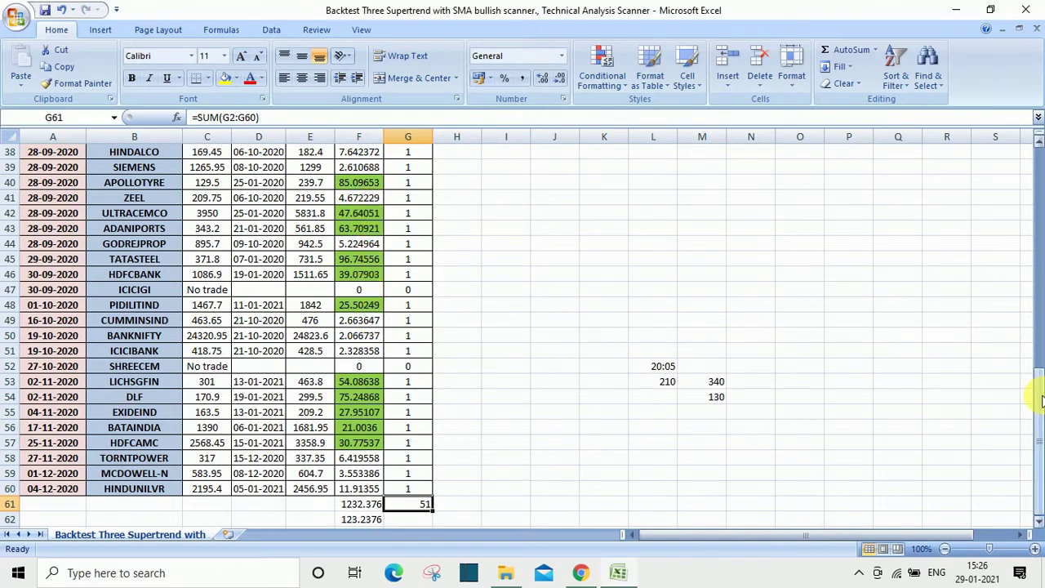
Review the whole backtest list once more, from the June 2020 trades down to the summary row
{"action": "left_click_drag", "start_coordinate": [1039, 400], "coordinate": [1008, 135]}
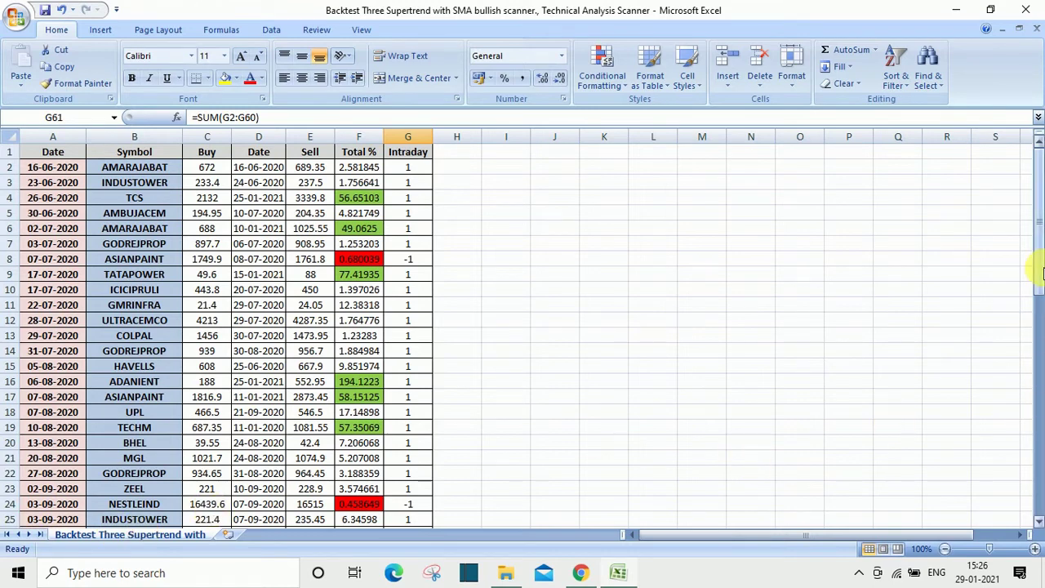
{"action": "left_click_drag", "start_coordinate": [1041, 273], "coordinate": [1042, 274]}
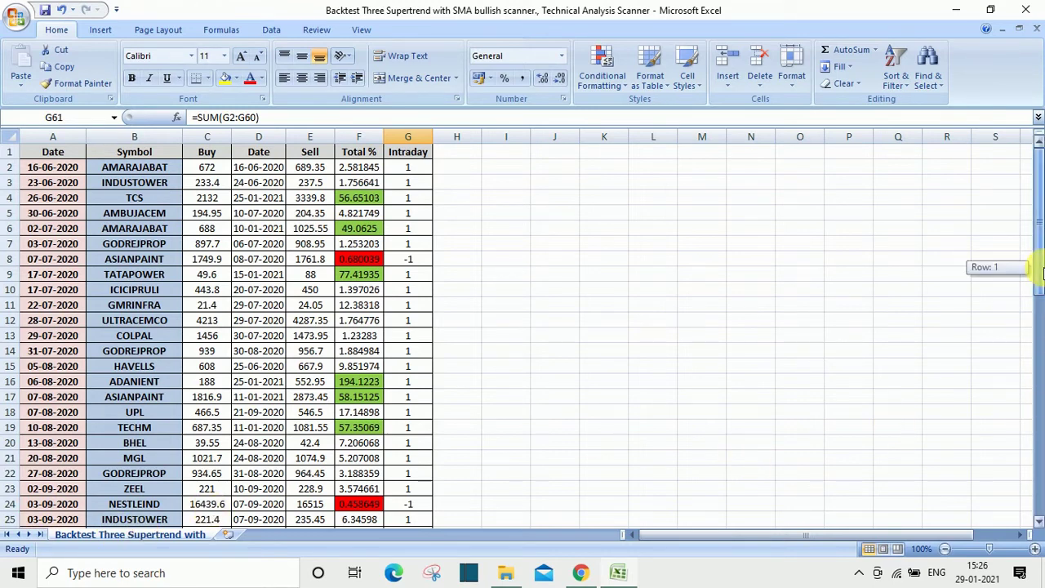
{"action": "left_click_drag", "start_coordinate": [1042, 274], "coordinate": [1037, 415]}
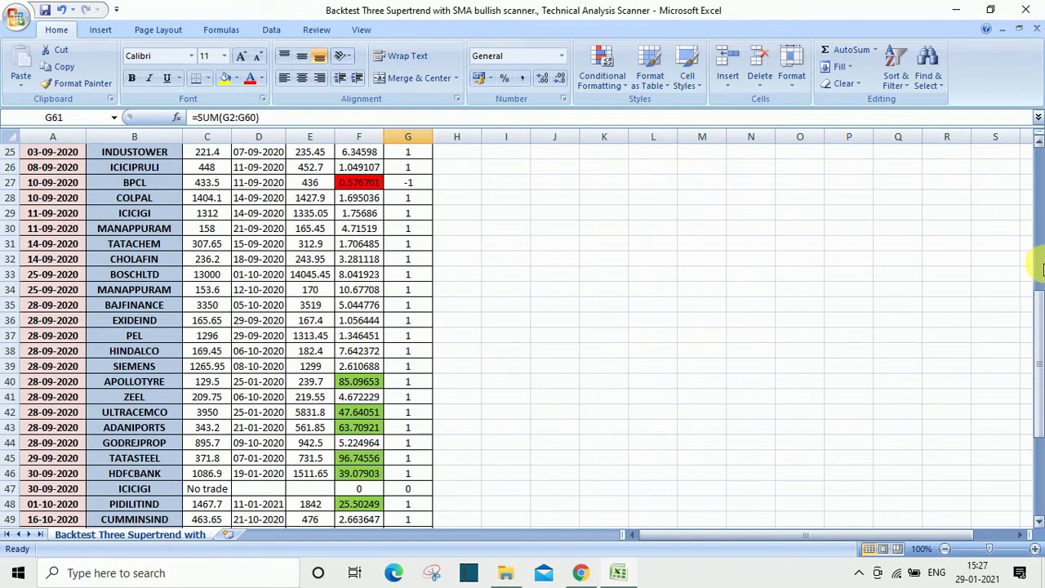
{"action": "left_click_drag", "start_coordinate": [1038, 270], "coordinate": [1040, 383]}
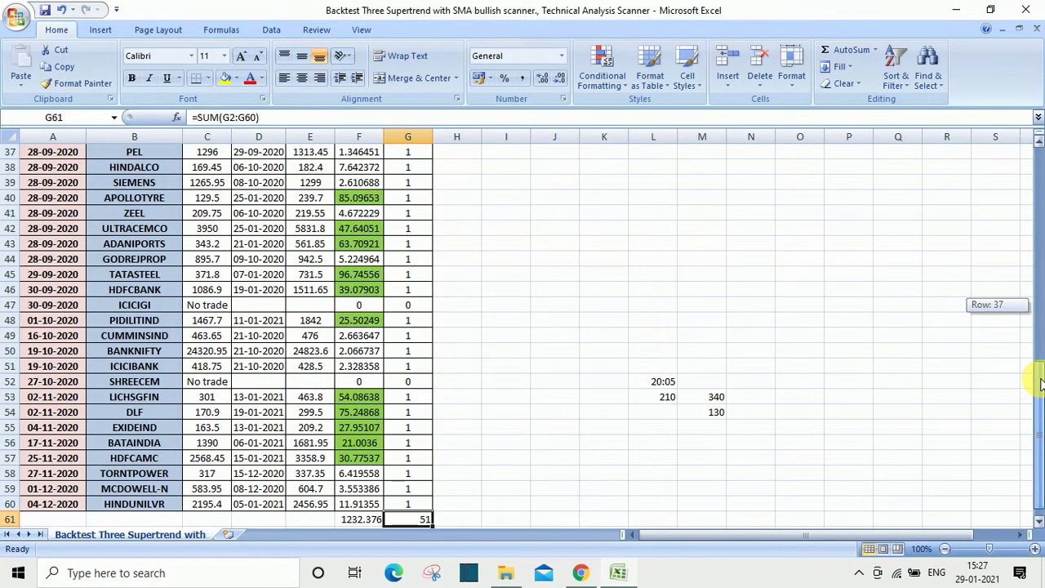
{"action": "left_click_drag", "start_coordinate": [1039, 380], "coordinate": [1040, 380]}
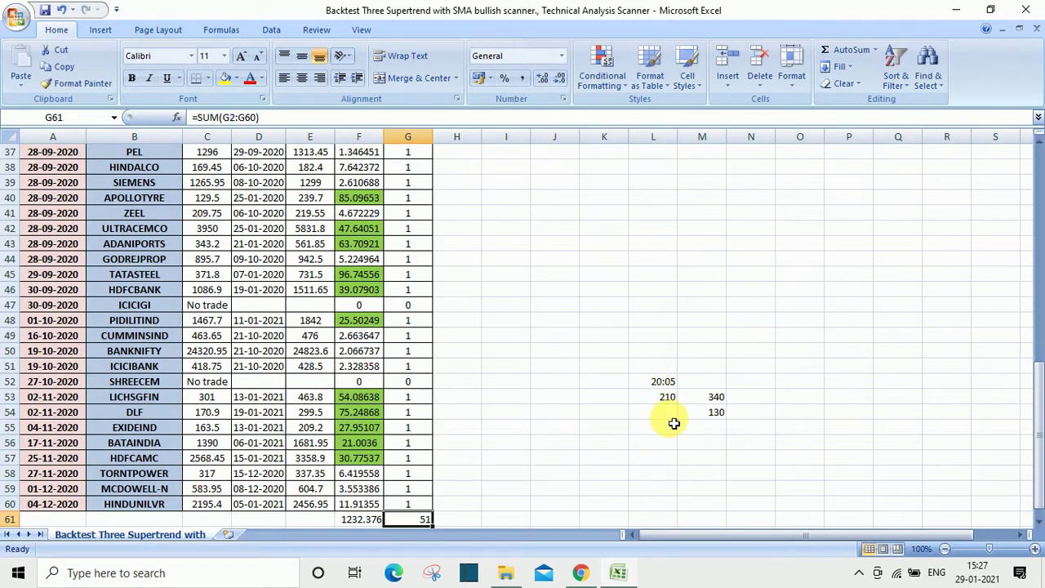
Inspect the side calculations in L53 and M53, and return to the first rows of the trade list
{"action": "left_click", "coordinate": [670, 397]}
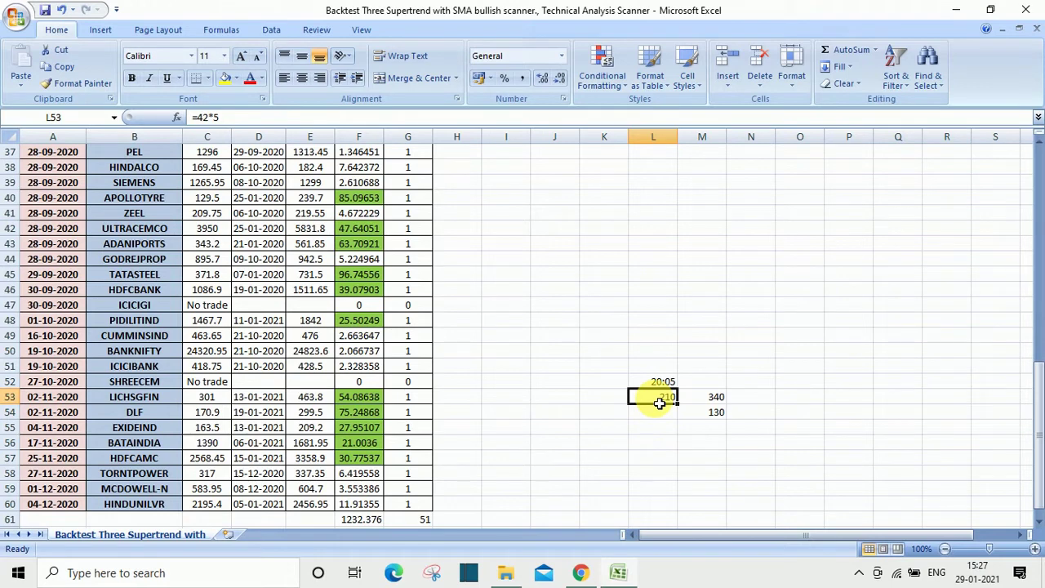
{"action": "left_click", "coordinate": [720, 398]}
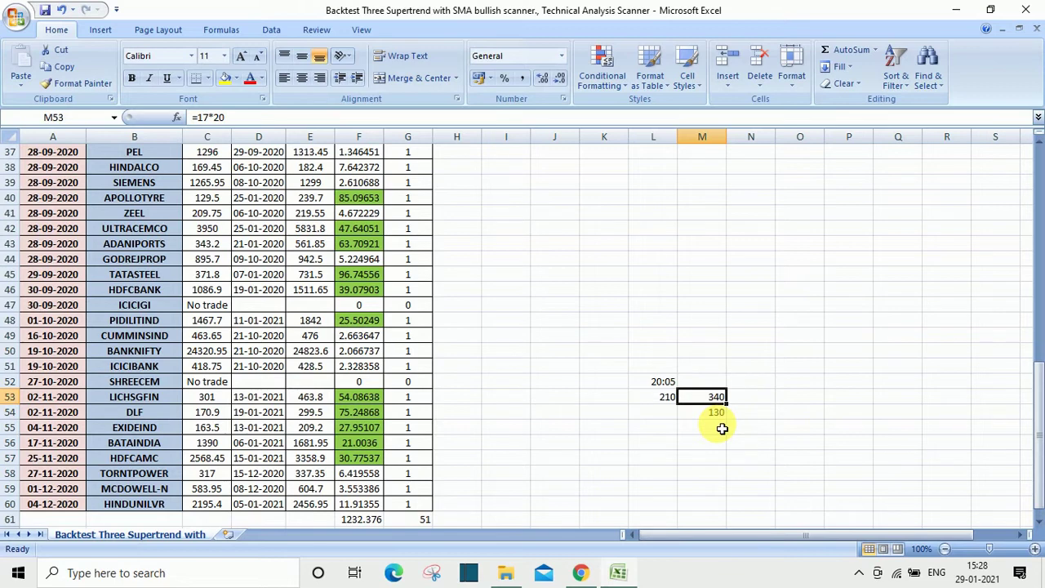
{"action": "left_click_drag", "start_coordinate": [1030, 426], "coordinate": [1028, 178]}
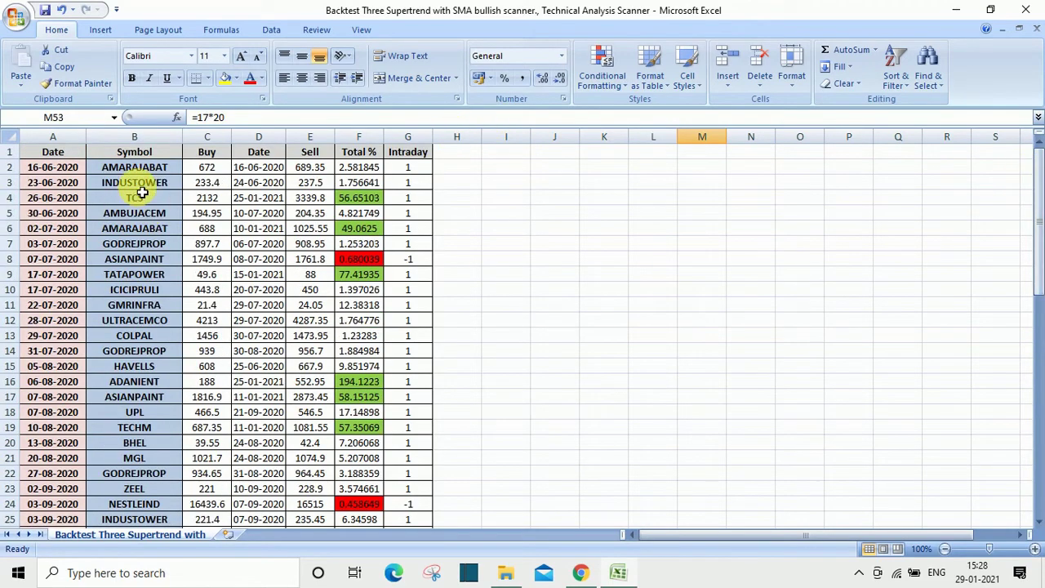
Switch to Chrome to view the Infosys and Amara Raja Batteries charts, and return to the Excel backtest workbook
{"action": "left_click", "coordinate": [580, 570]}
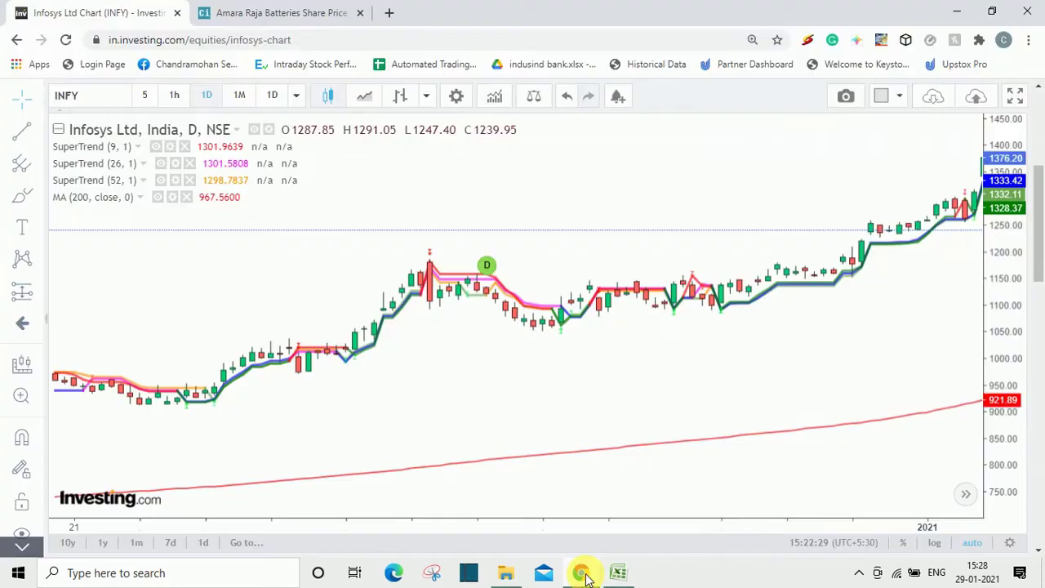
{"action": "left_click", "coordinate": [261, 10]}
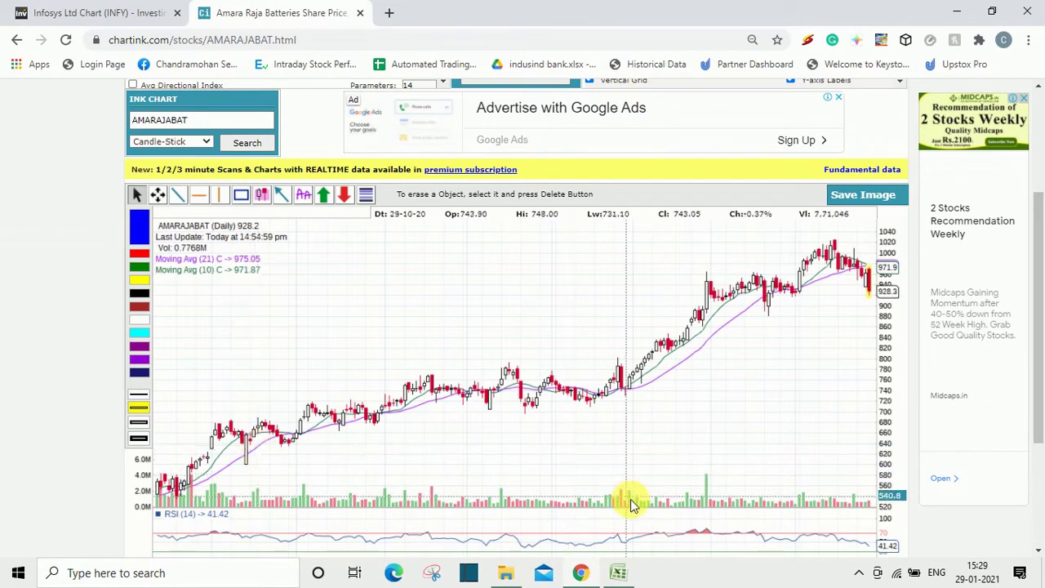
{"action": "left_click", "coordinate": [617, 575]}
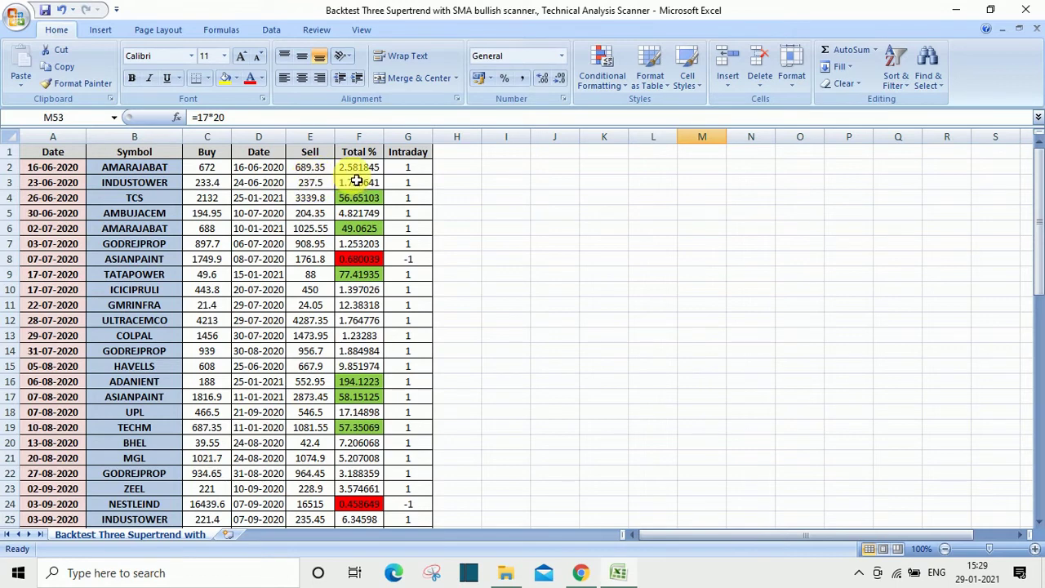
Inspect the first AMARAJABAT trade's Intraday and Buy values in G2 and C2, and look over the first rows of the trade list
{"action": "left_click", "coordinate": [419, 170]}
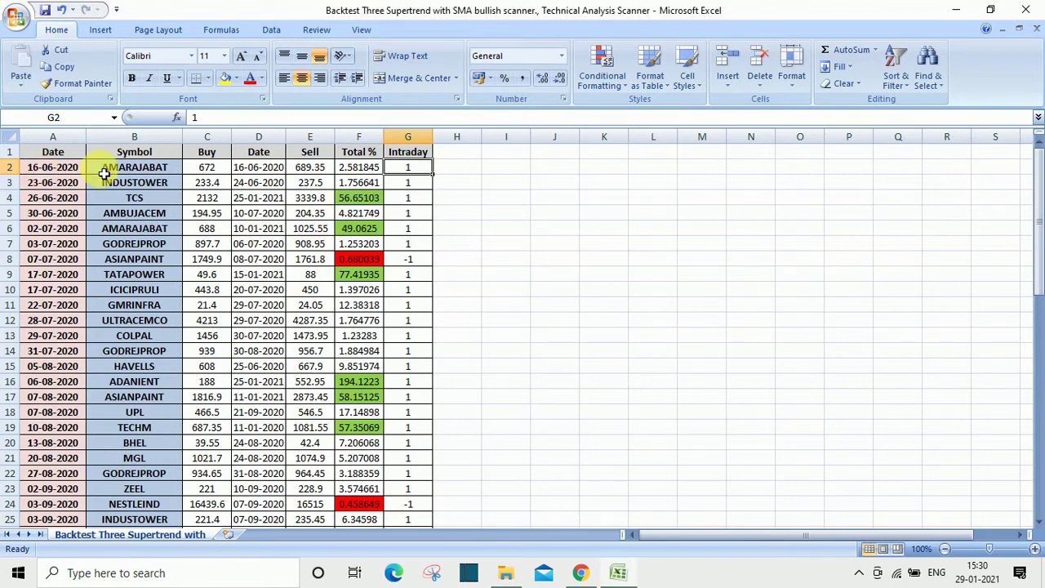
{"action": "left_click", "coordinate": [221, 173]}
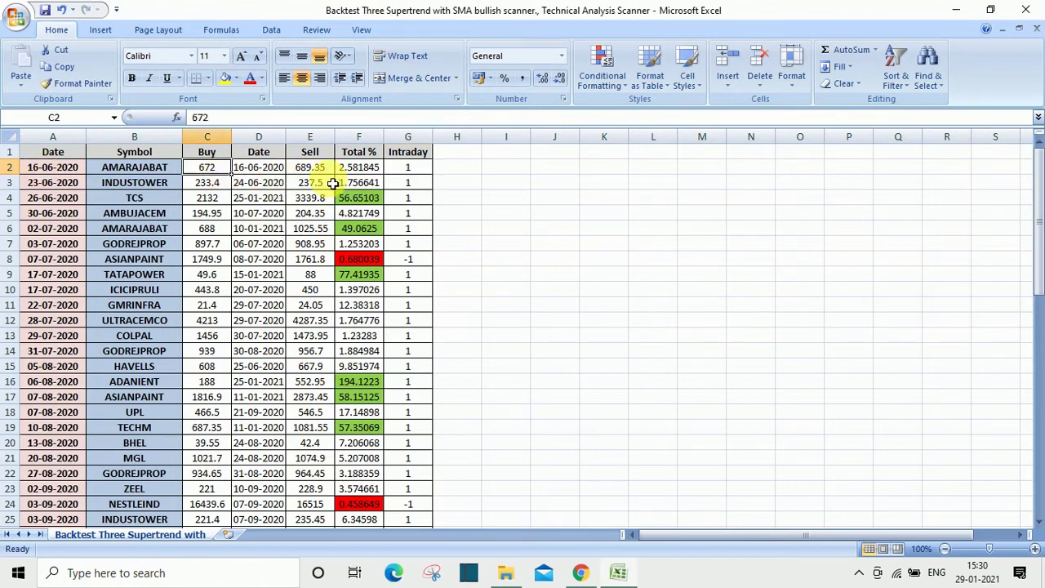
{"action": "left_click", "coordinate": [667, 263]}
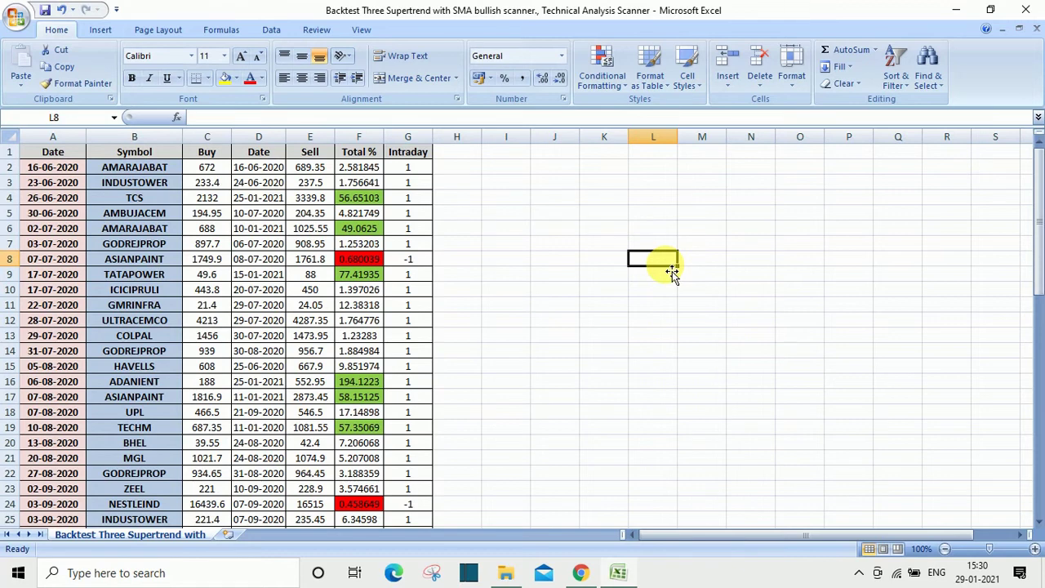
{"action": "left_click_drag", "start_coordinate": [1039, 219], "coordinate": [1038, 219]}
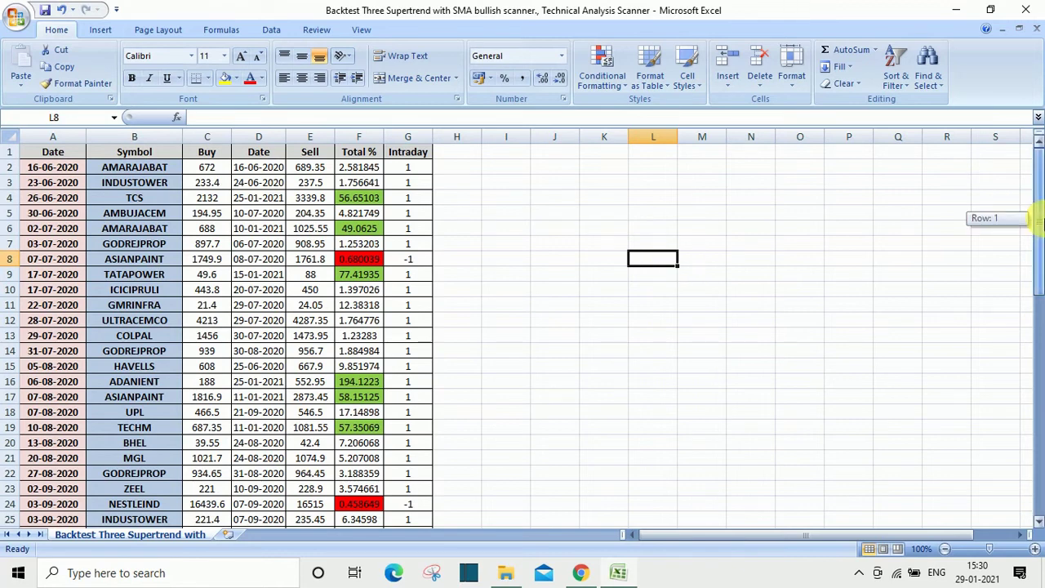
{"action": "left_click_drag", "start_coordinate": [1038, 219], "coordinate": [1041, 238]}
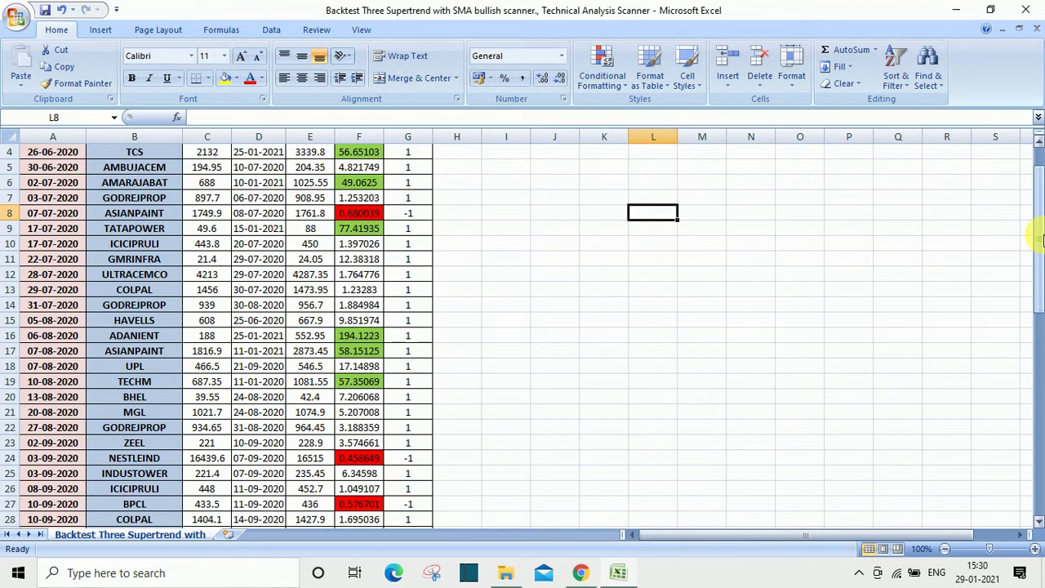
Switch to the Infosys chart in Chrome and examine its daily SuperTrend and 200-period MA lines back to February 2020
{"action": "left_click", "coordinate": [586, 573]}
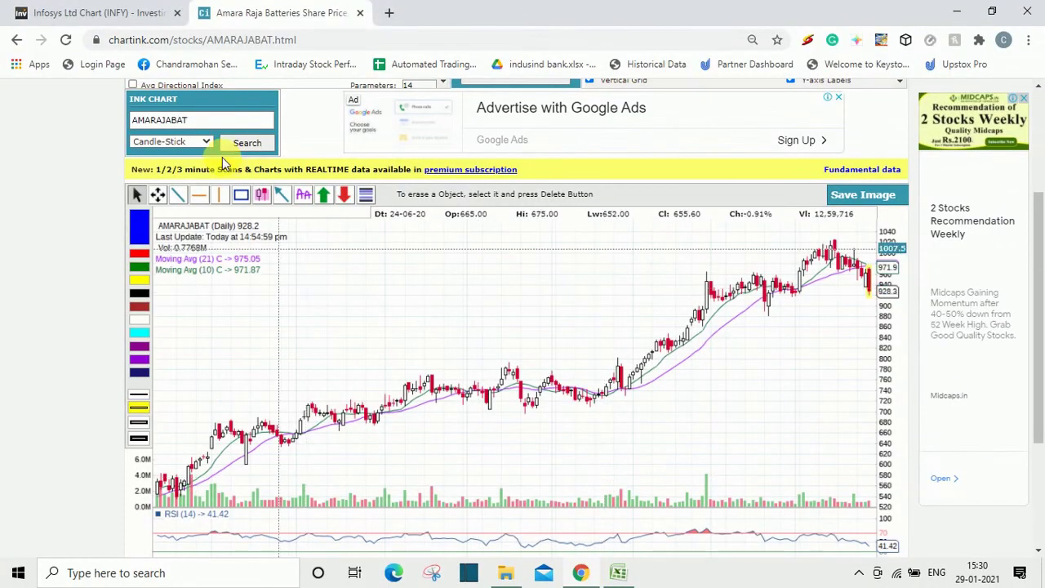
{"action": "left_click", "coordinate": [54, 14]}
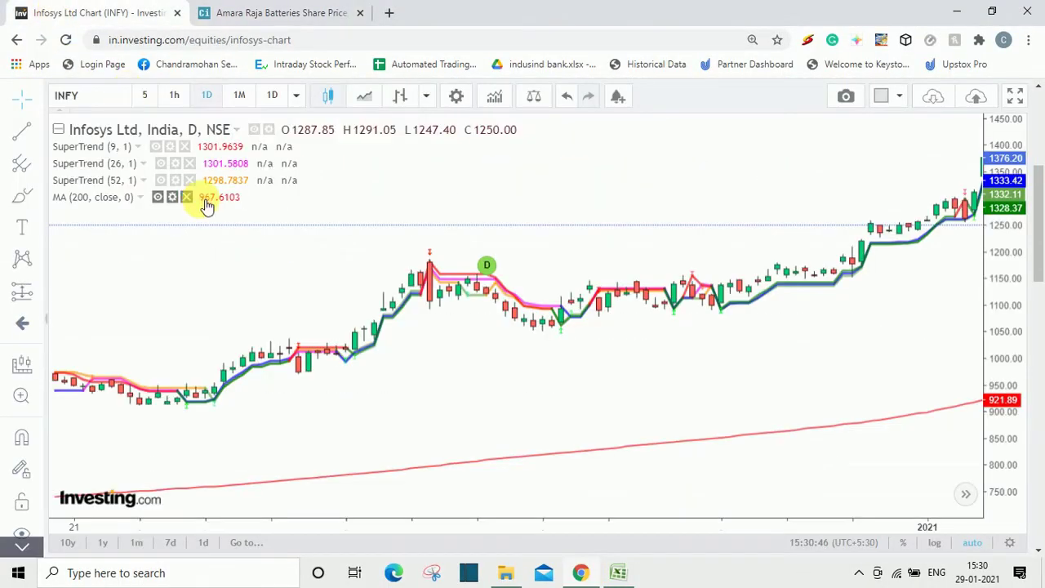
{"action": "left_click_drag", "start_coordinate": [324, 271], "coordinate": [773, 204]}
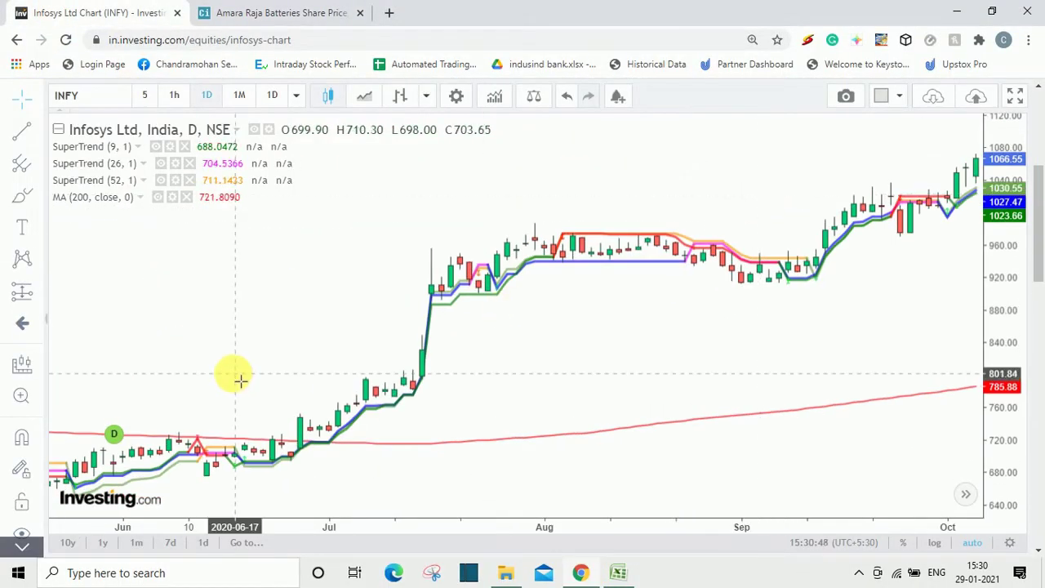
{"action": "left_click_drag", "start_coordinate": [238, 375], "coordinate": [802, 231]}
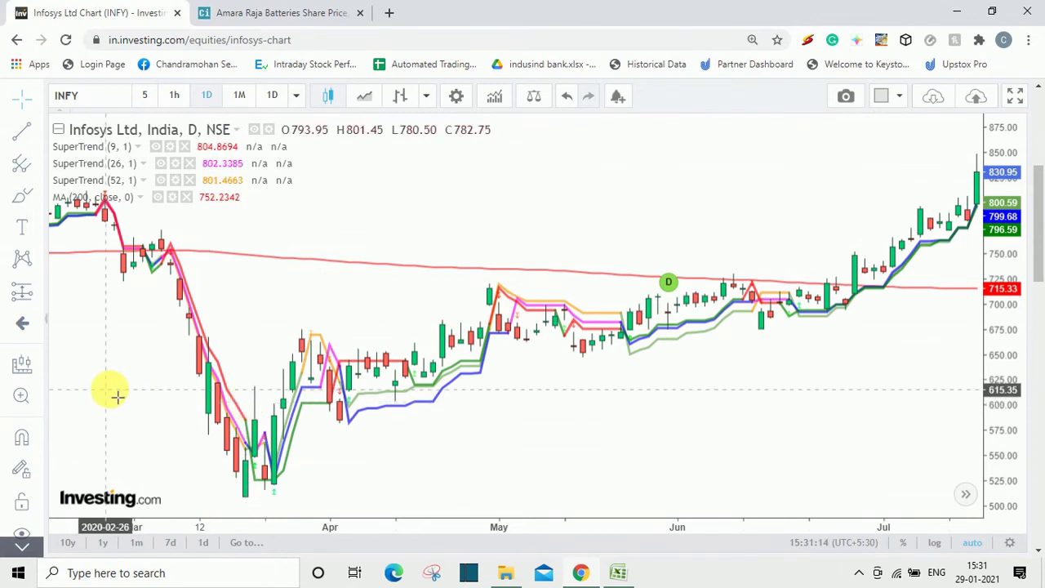
{"action": "left_click_drag", "start_coordinate": [117, 397], "coordinate": [300, 389]}
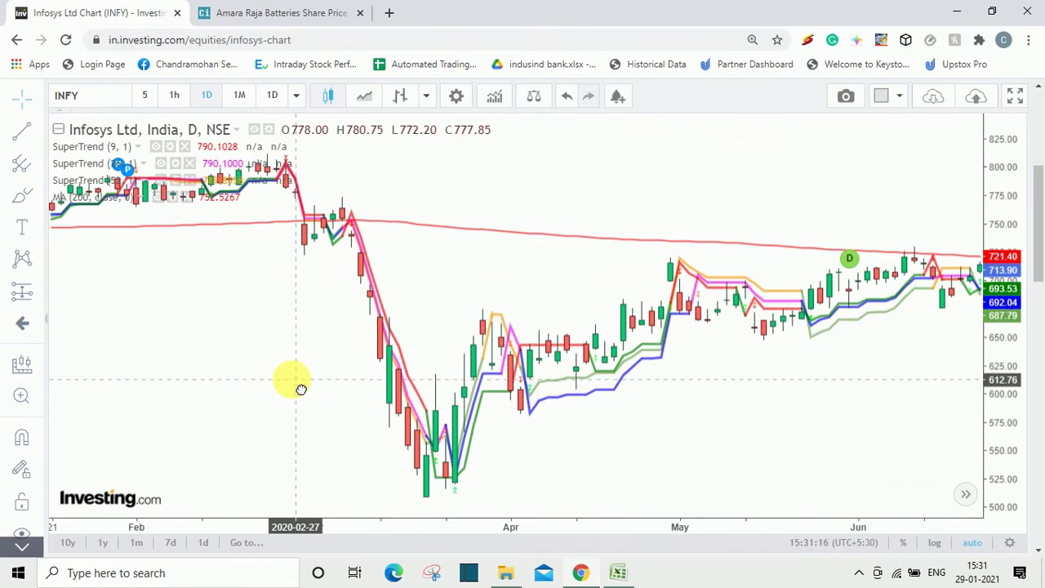